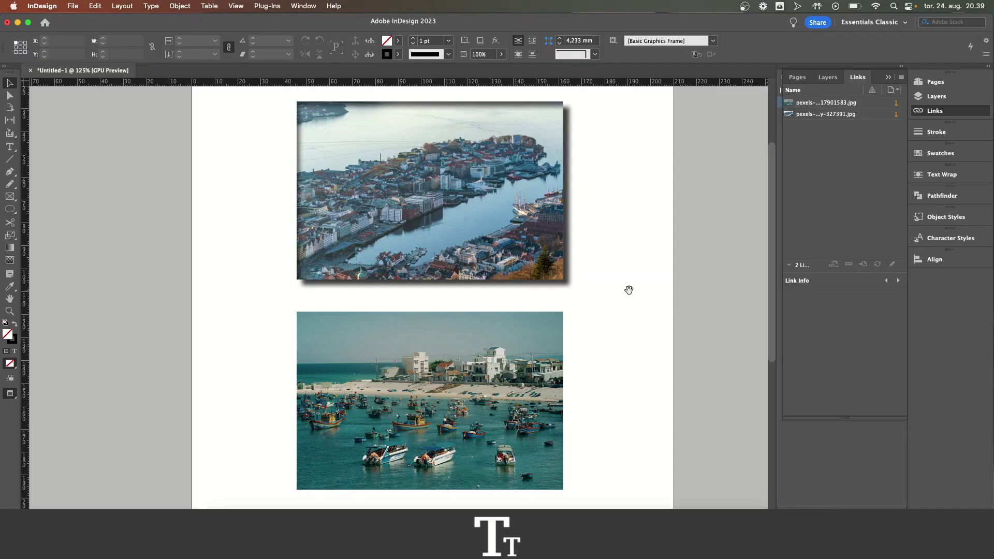
Select the top aerial city photo, then deselect it
drag(640, 245, 643, 242)
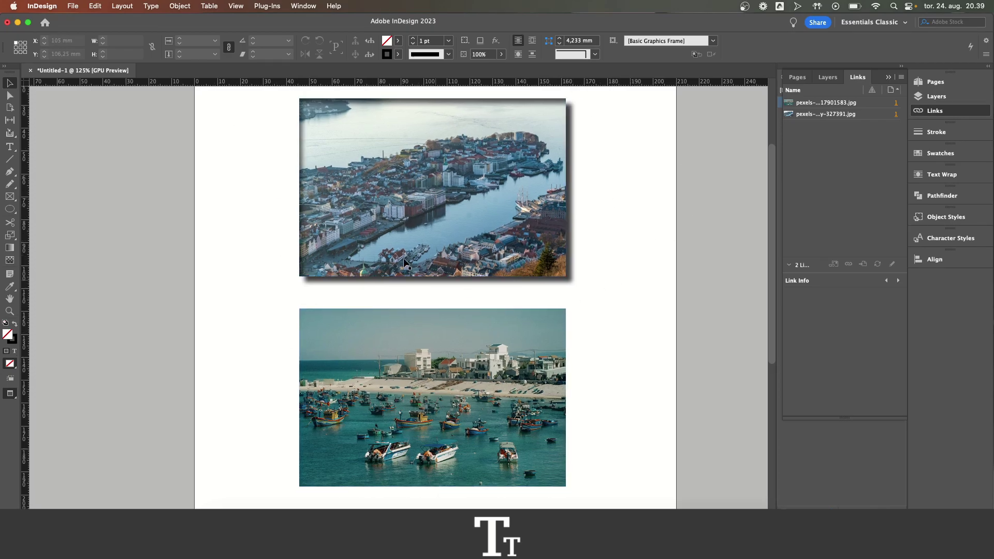
click(475, 199)
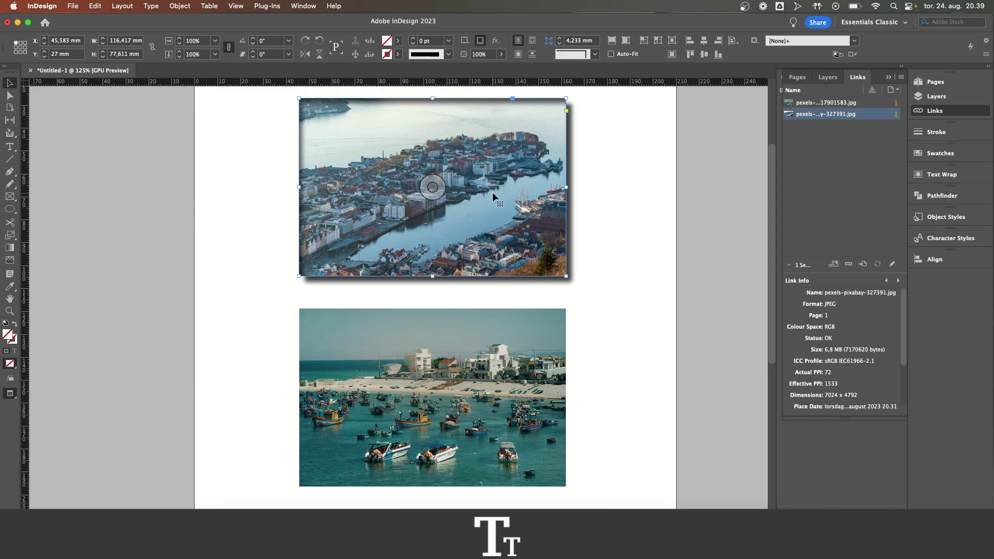
click(607, 134)
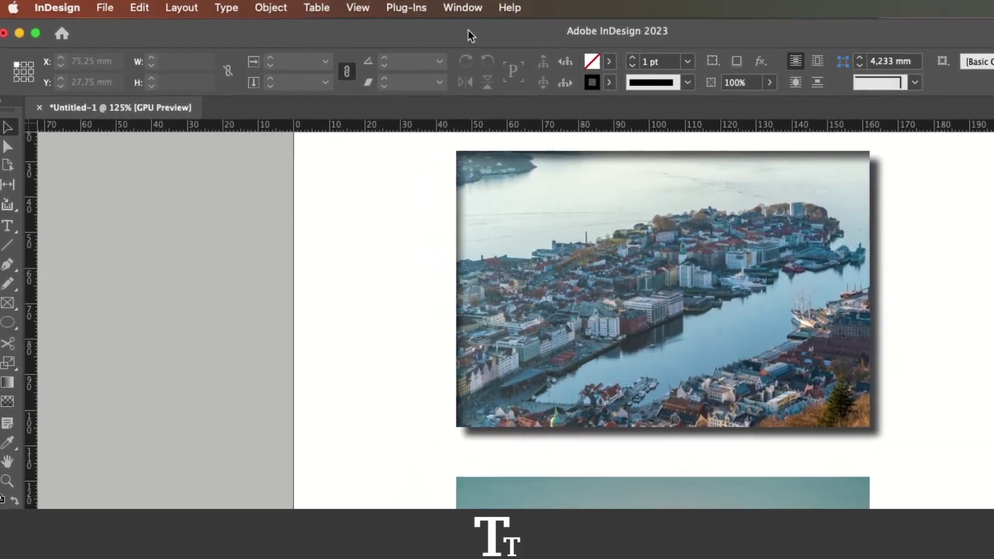
Show the Effects panel from the Window menu and move it right of the page
click(466, 8)
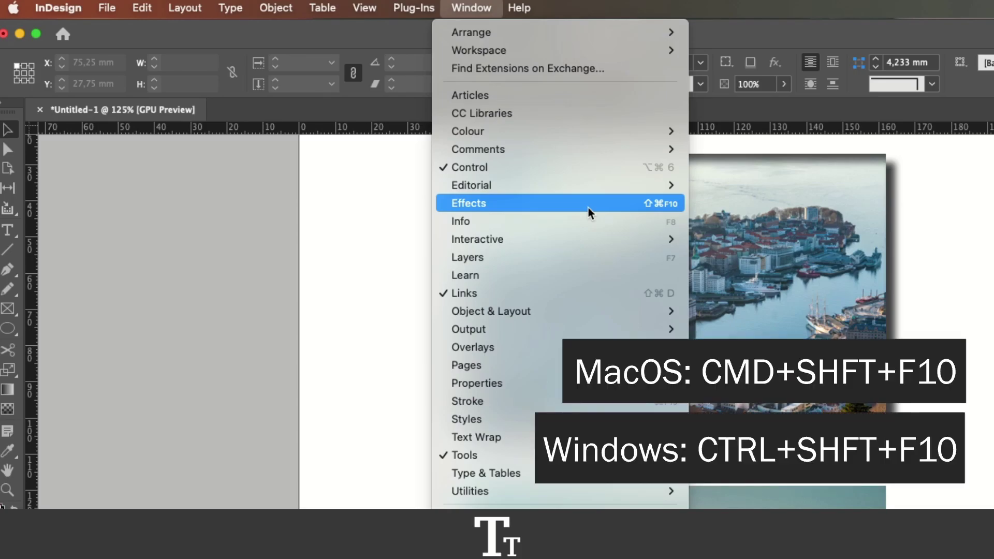
click(589, 214)
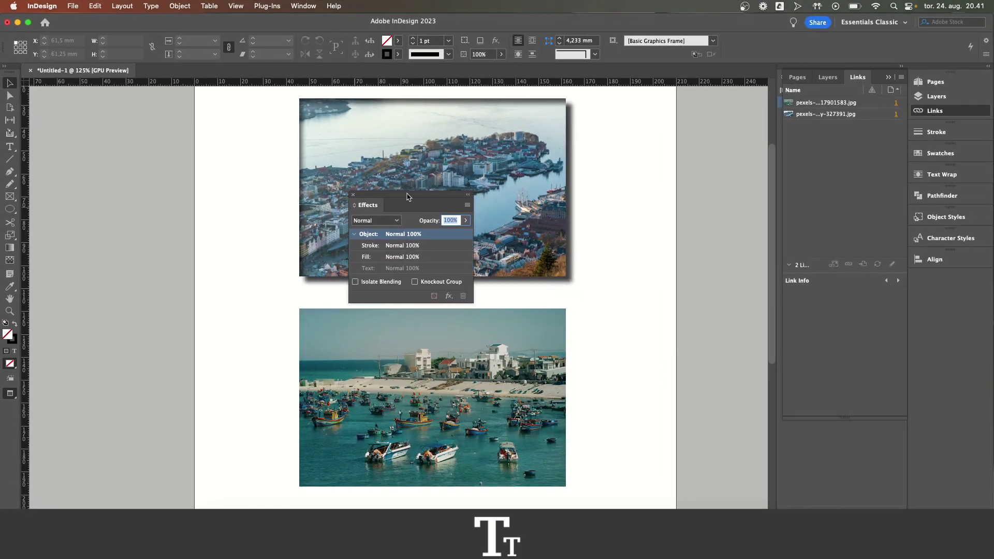
drag(407, 197, 670, 148)
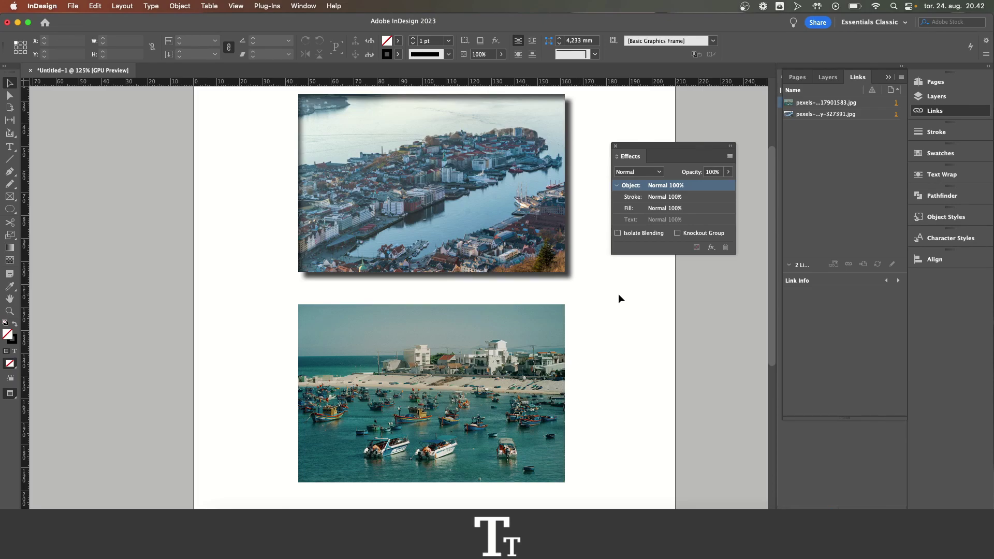
mouse_move(432, 186)
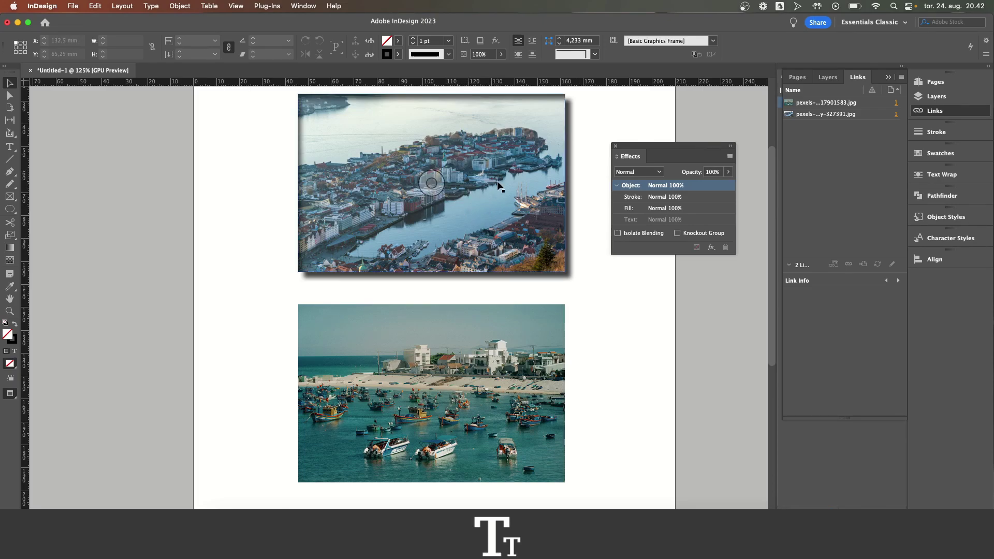
Copy the city photo's drop shadow and inner shadow onto the boats photo via the fx icon
click(482, 154)
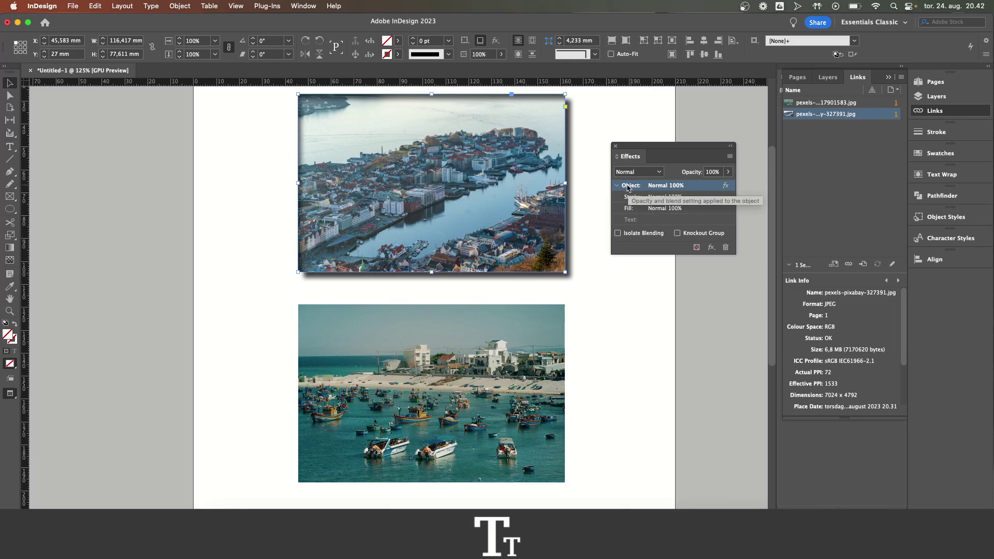
mouse_move(726, 187)
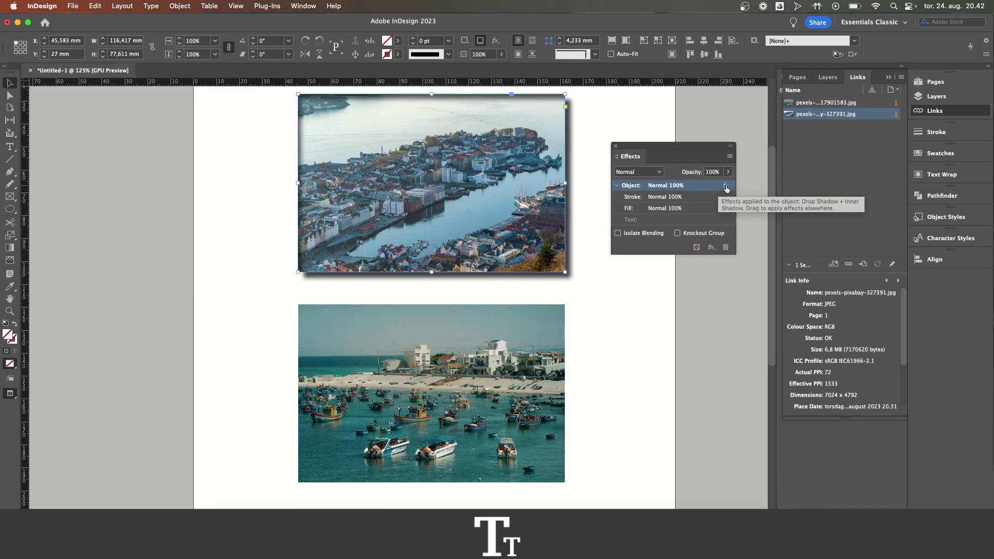
drag(727, 188, 543, 310)
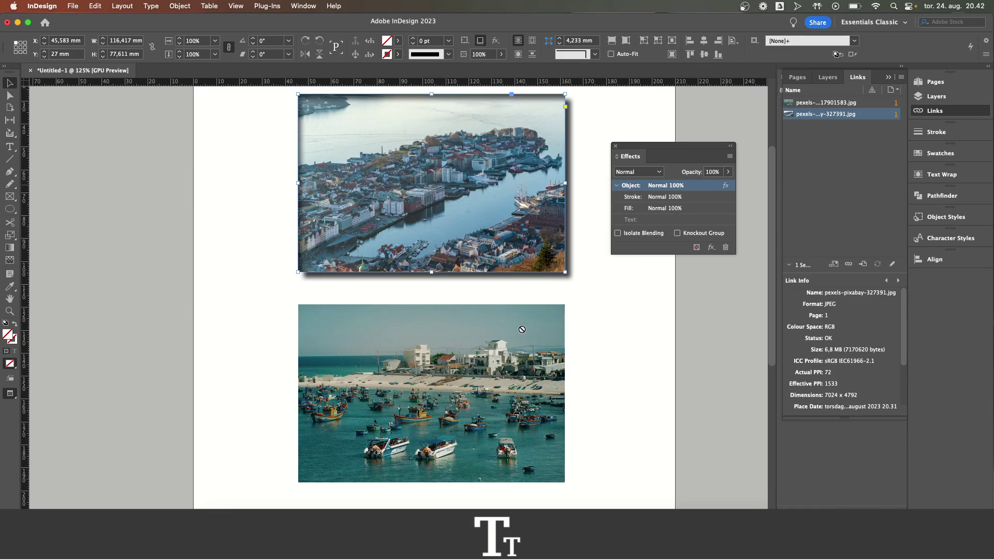
drag(544, 309, 527, 307)
drag(528, 306, 527, 308)
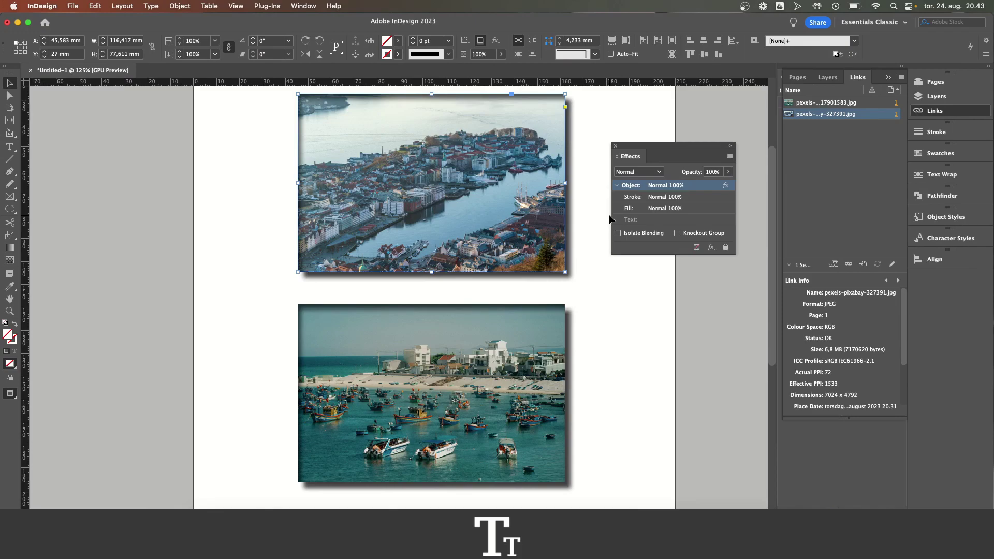
click(562, 291)
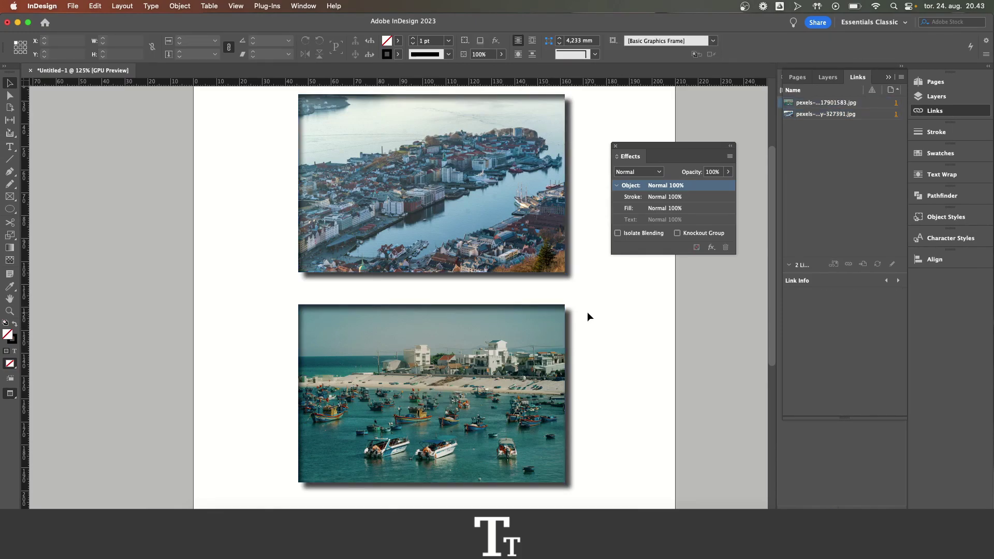
click(482, 217)
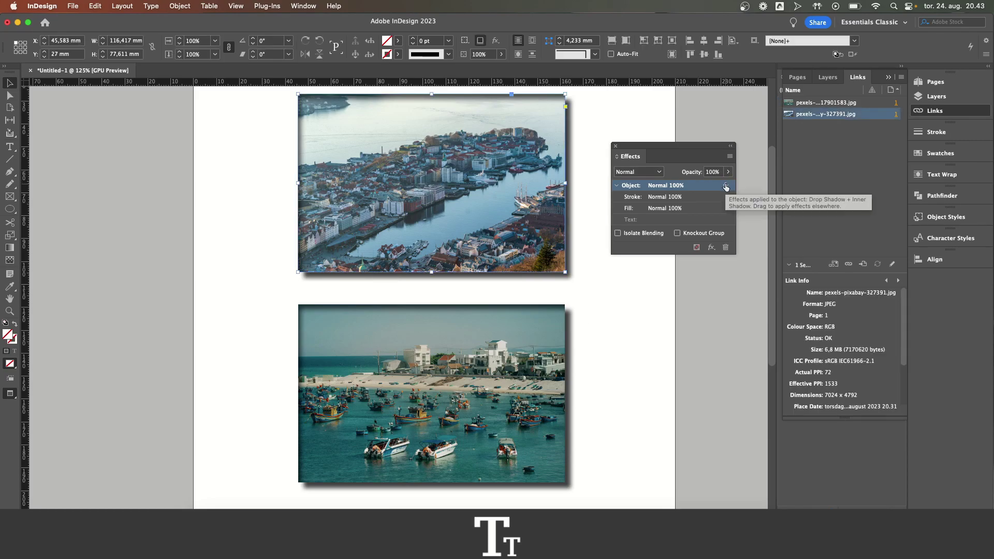
drag(725, 187, 619, 326)
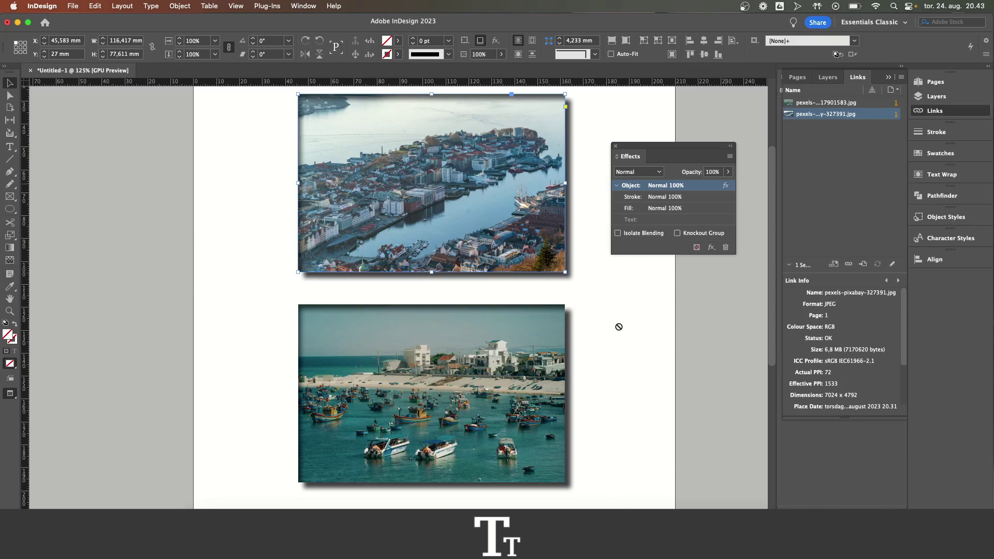
drag(619, 327, 611, 410)
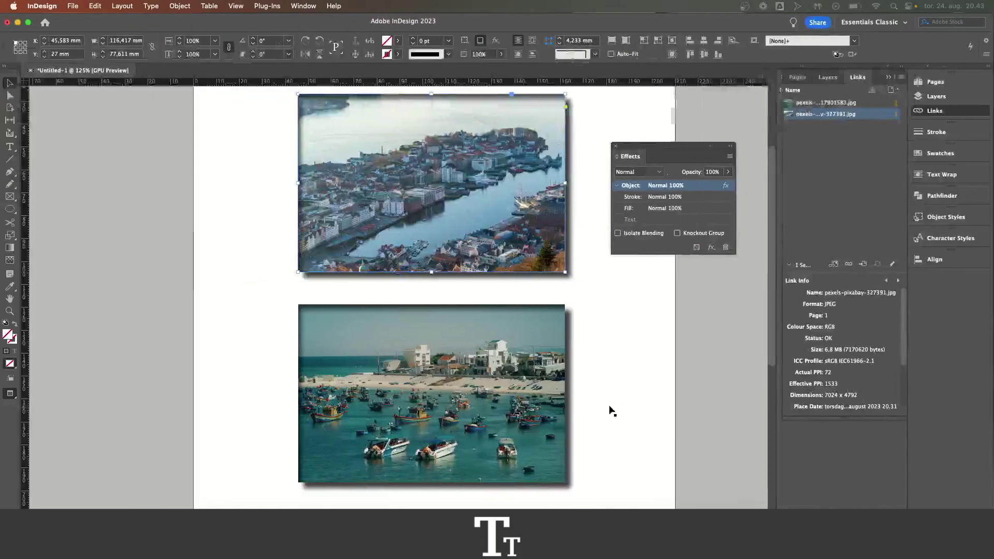